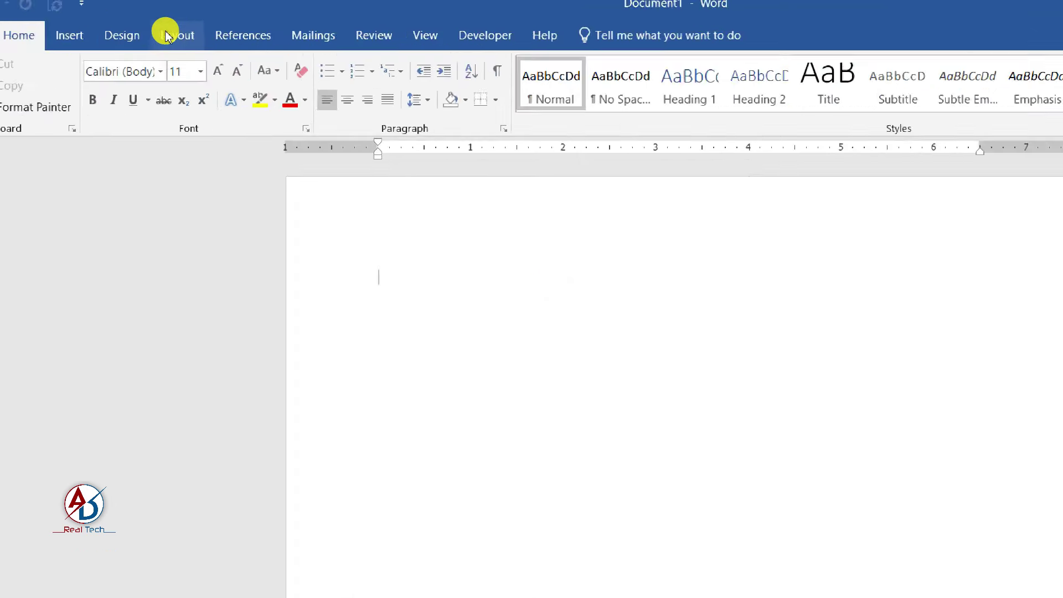
Set the page margins to the Narrow preset.
click(166, 35)
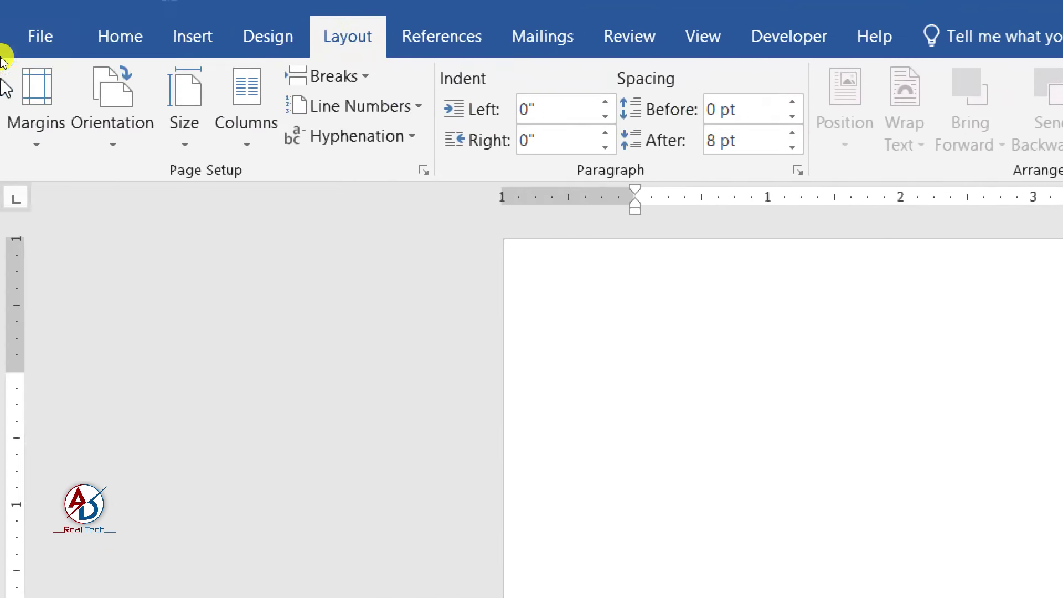
click(126, 136)
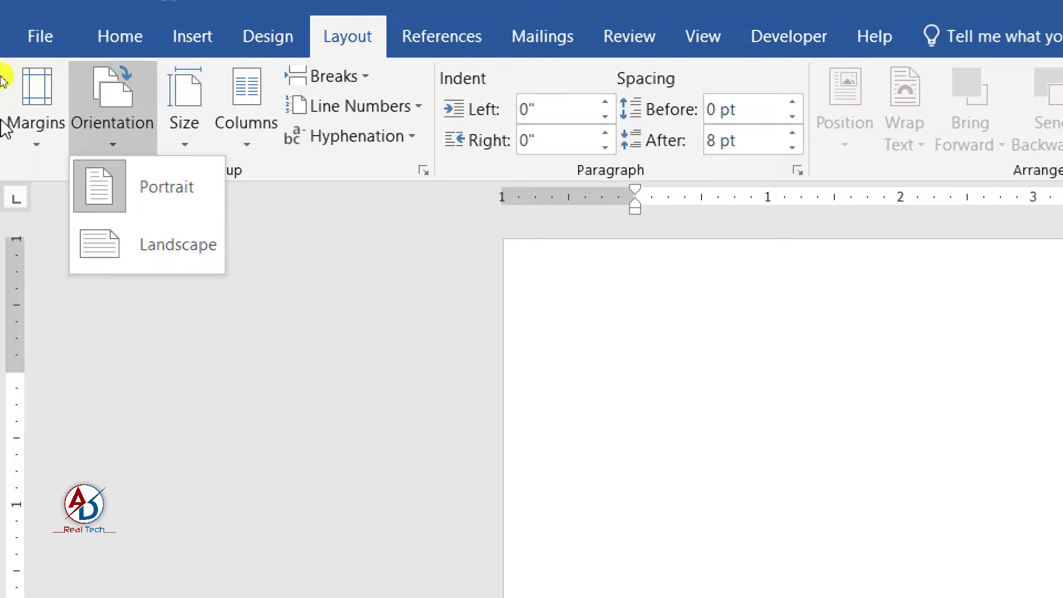
click(23, 129)
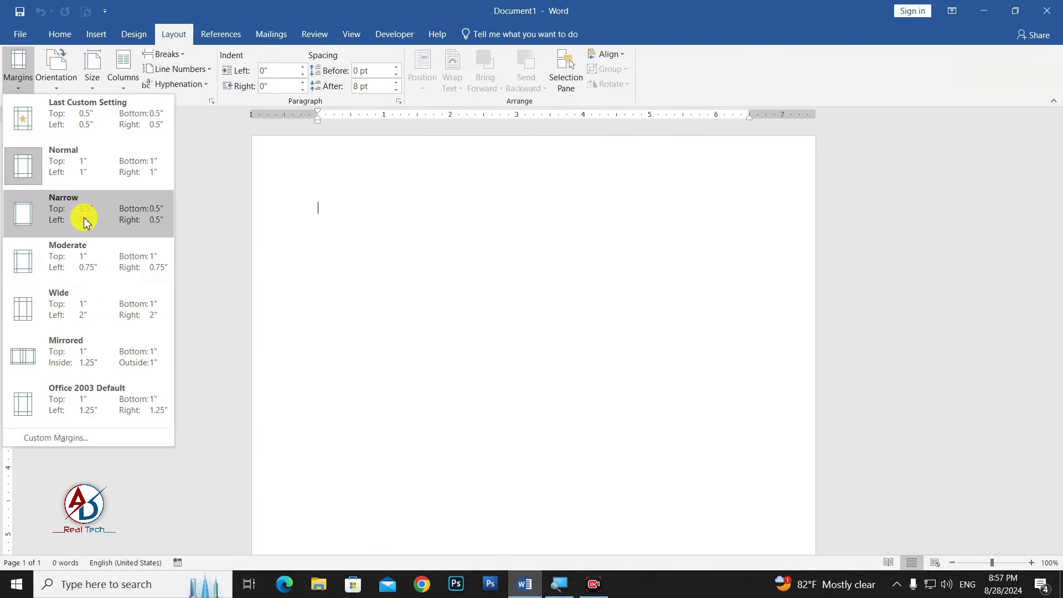
click(173, 412)
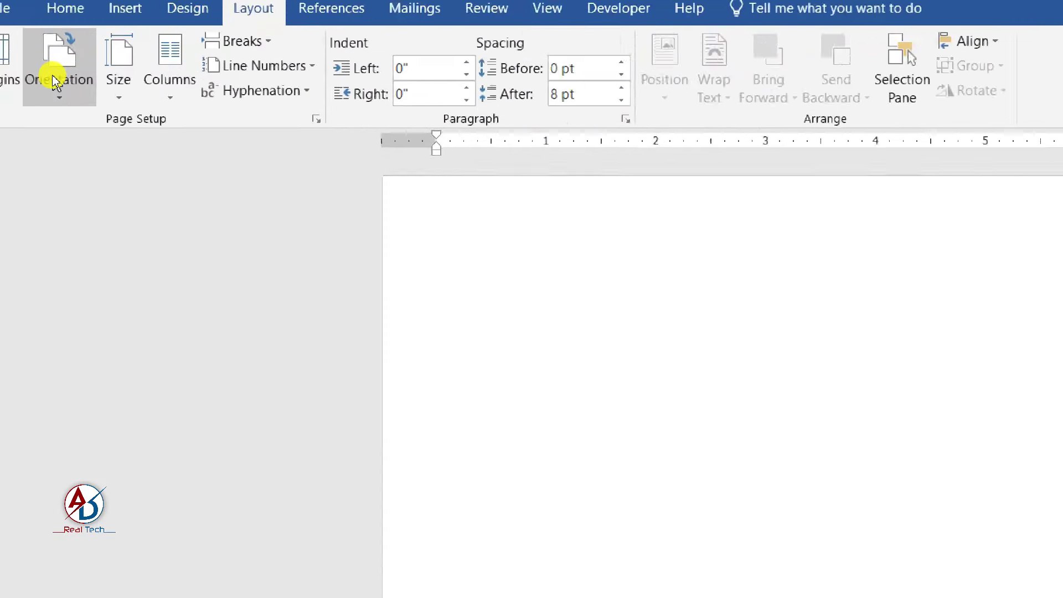
Turn the page to landscape orientation with A4 paper size.
click(56, 81)
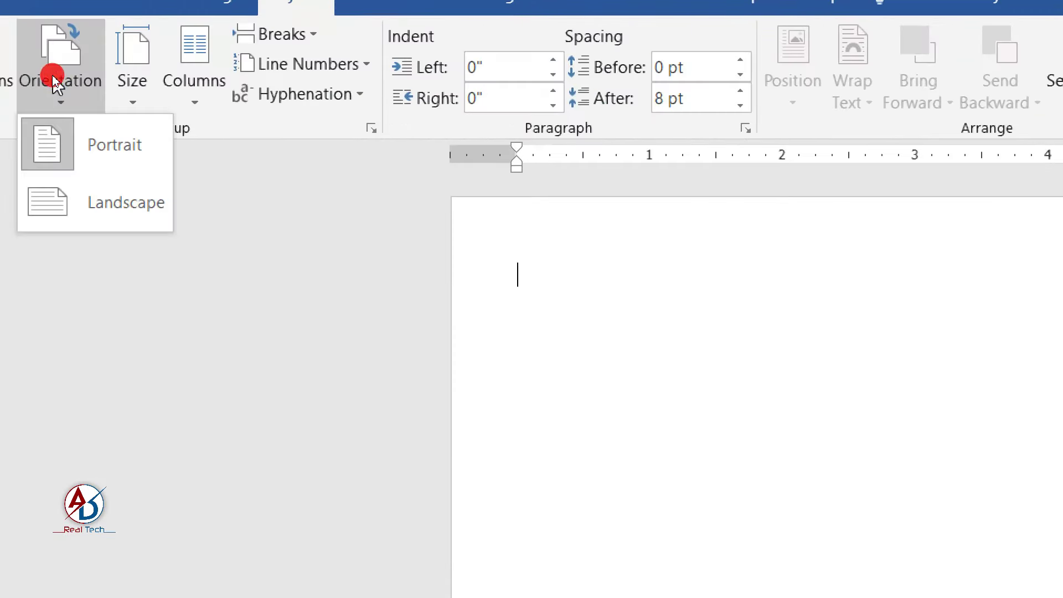
click(120, 221)
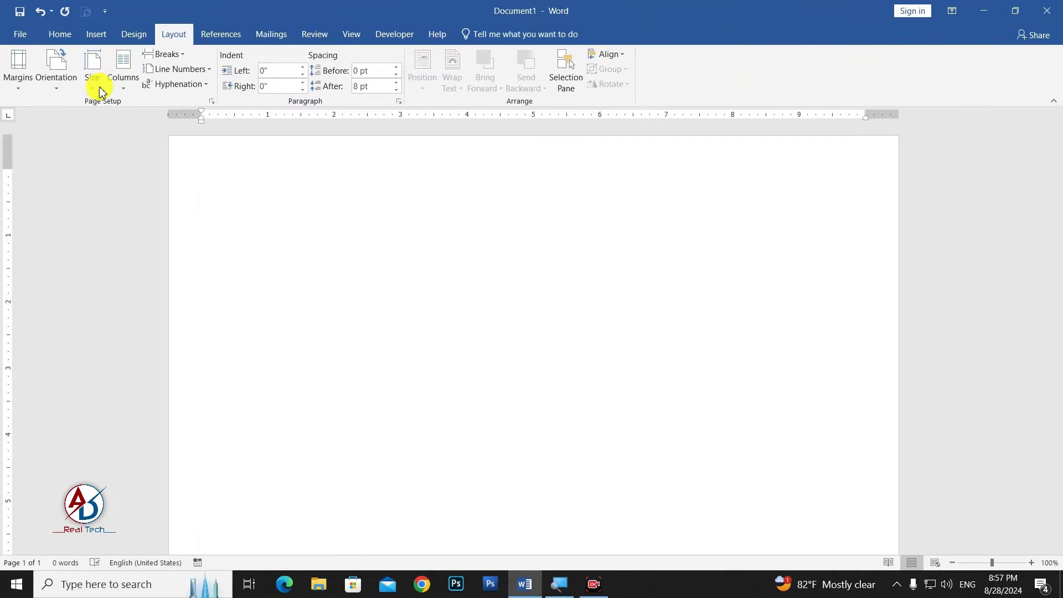
click(101, 88)
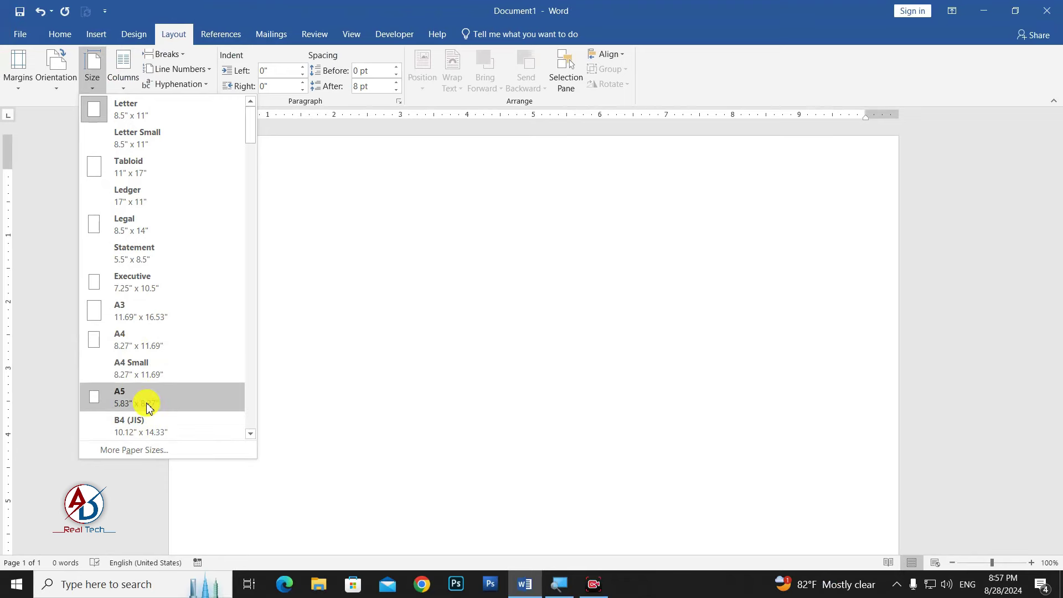
click(139, 339)
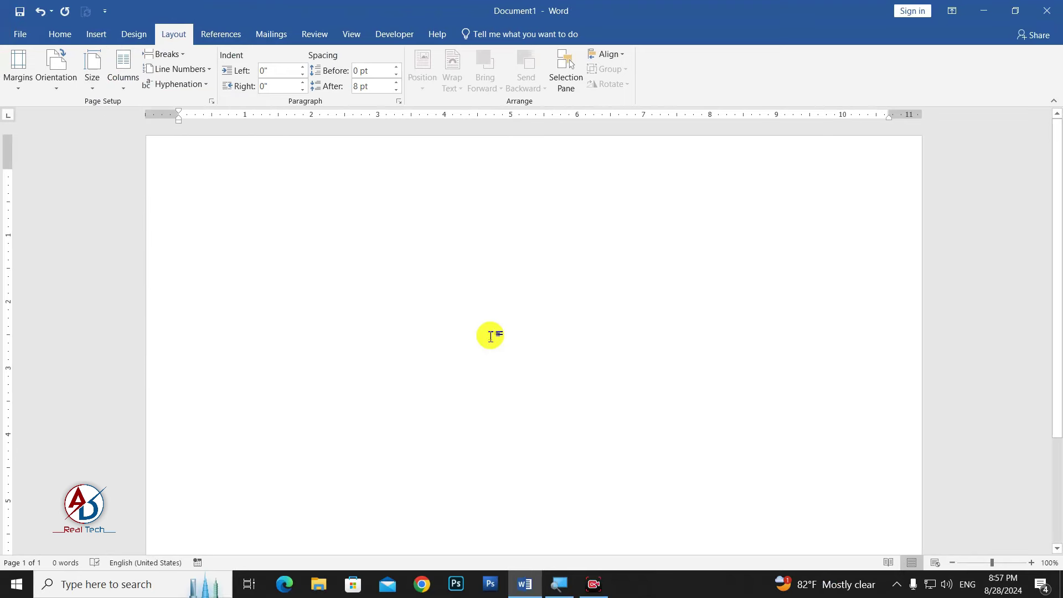
scroll(491, 337, down, 5)
scroll(513, 366, up, 2)
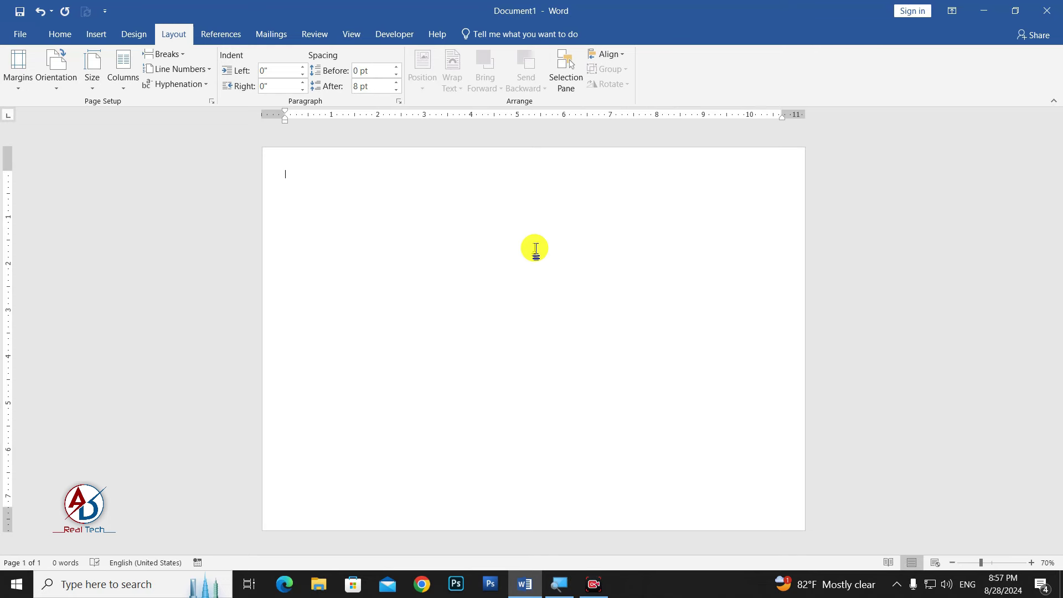
Draw a rectangle shape spanning the full page width across the lower half.
click(96, 35)
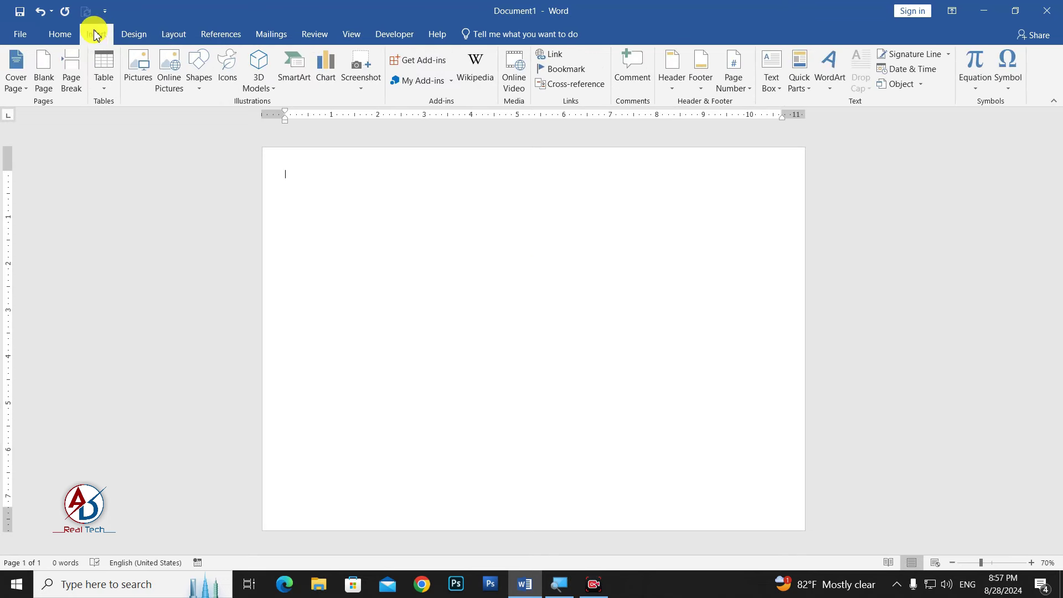
click(200, 83)
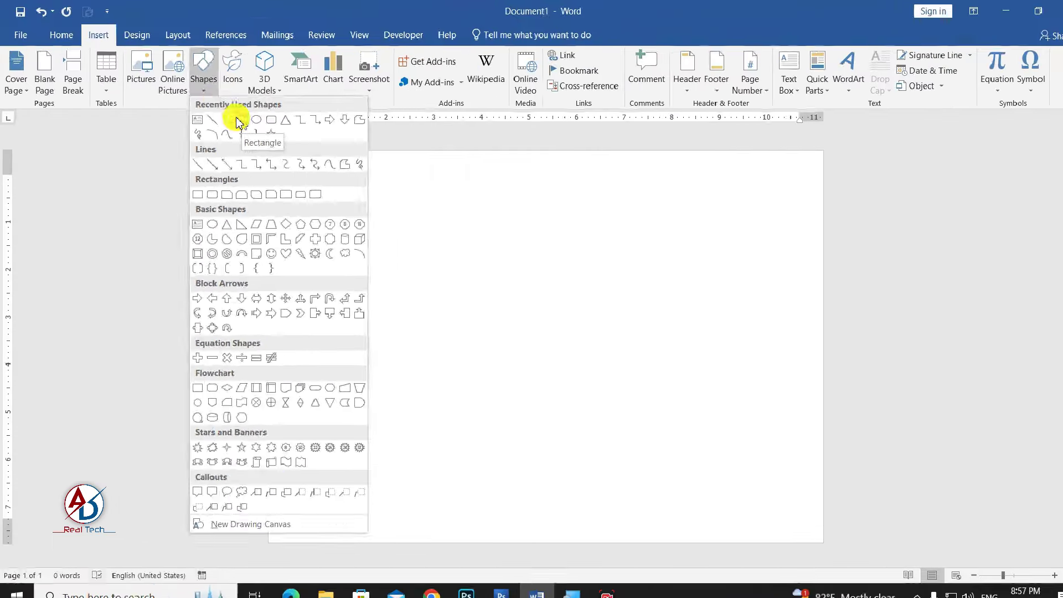
click(271, 147)
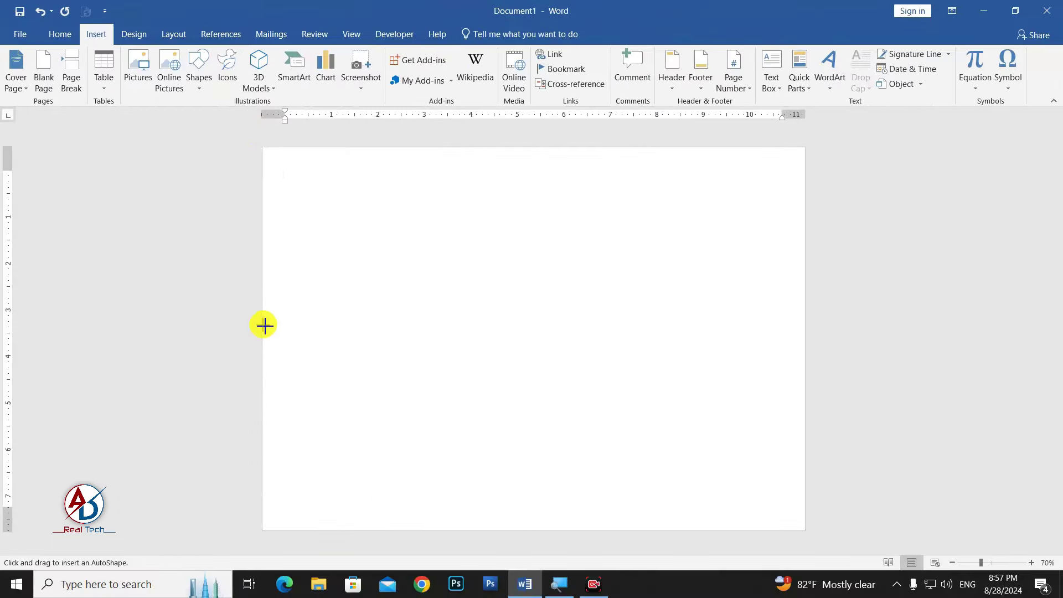
drag(263, 299, 806, 531)
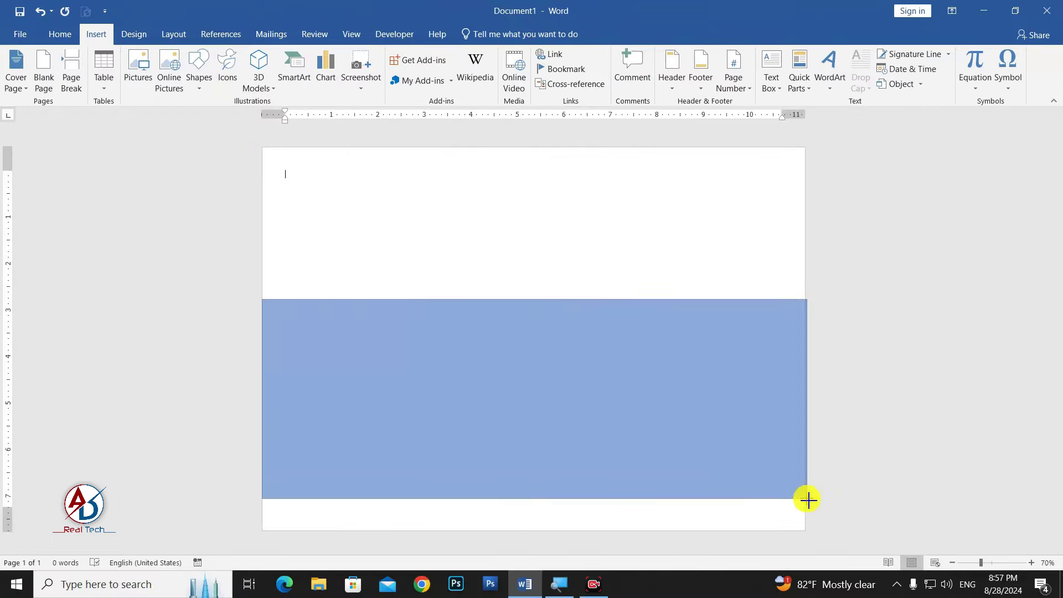
Open Format Shape for the rectangle and expand its Fill settings showing solid fill.
right_click(664, 414)
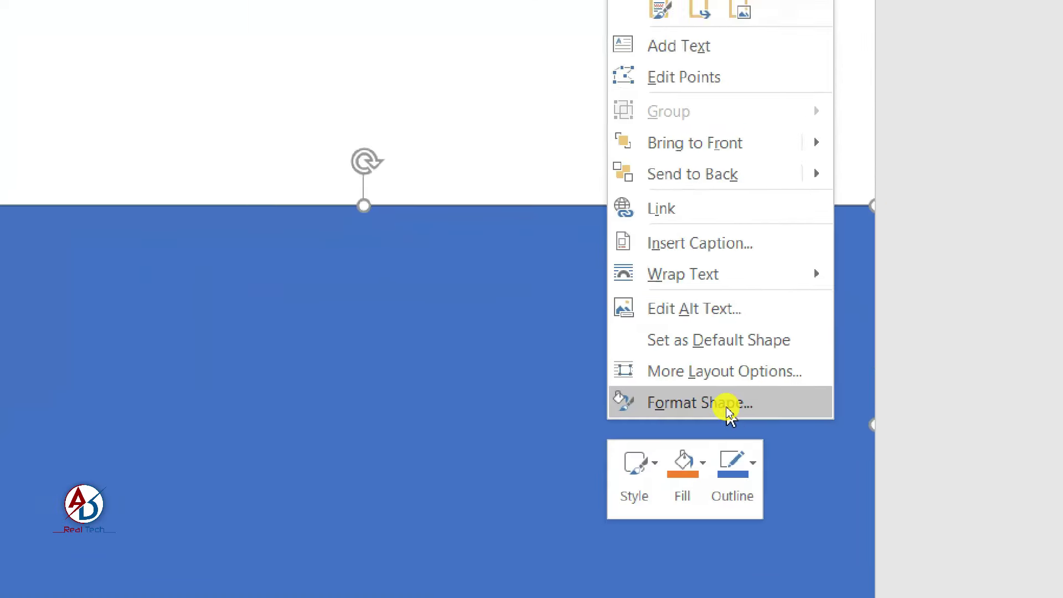
click(727, 404)
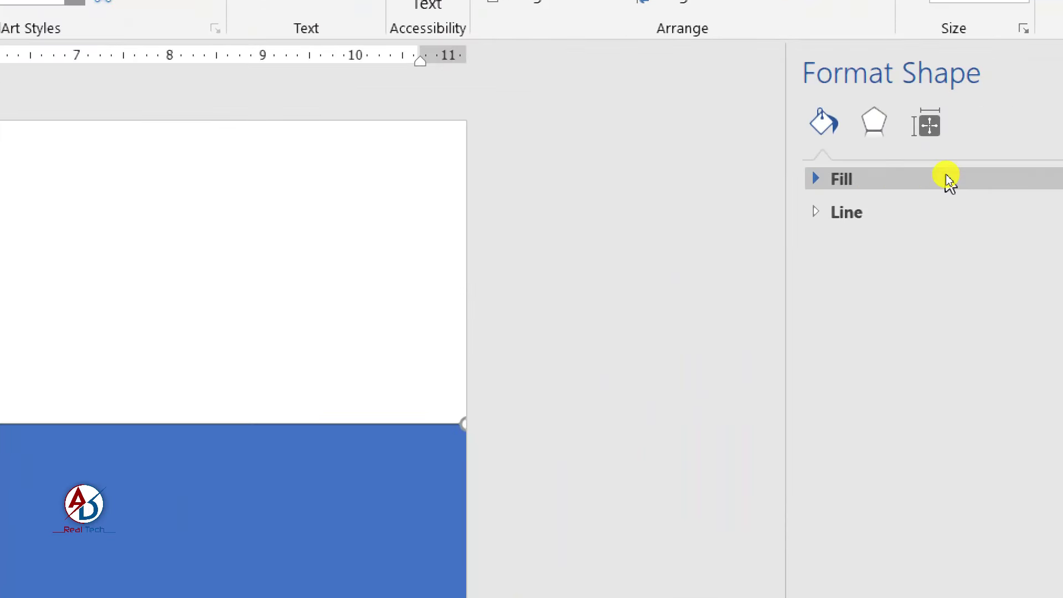
click(948, 176)
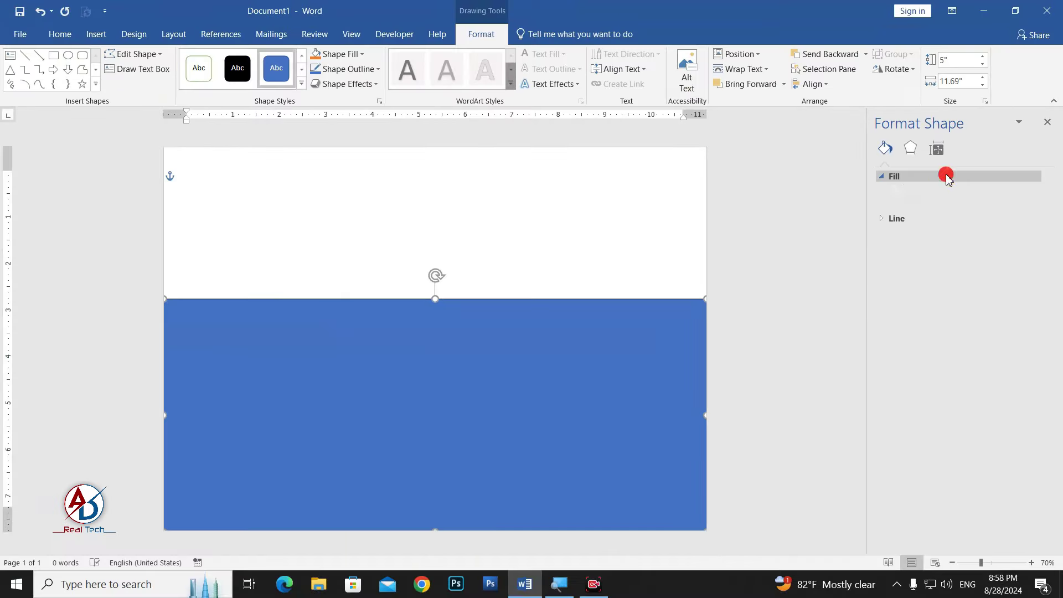
click(948, 178)
click(947, 176)
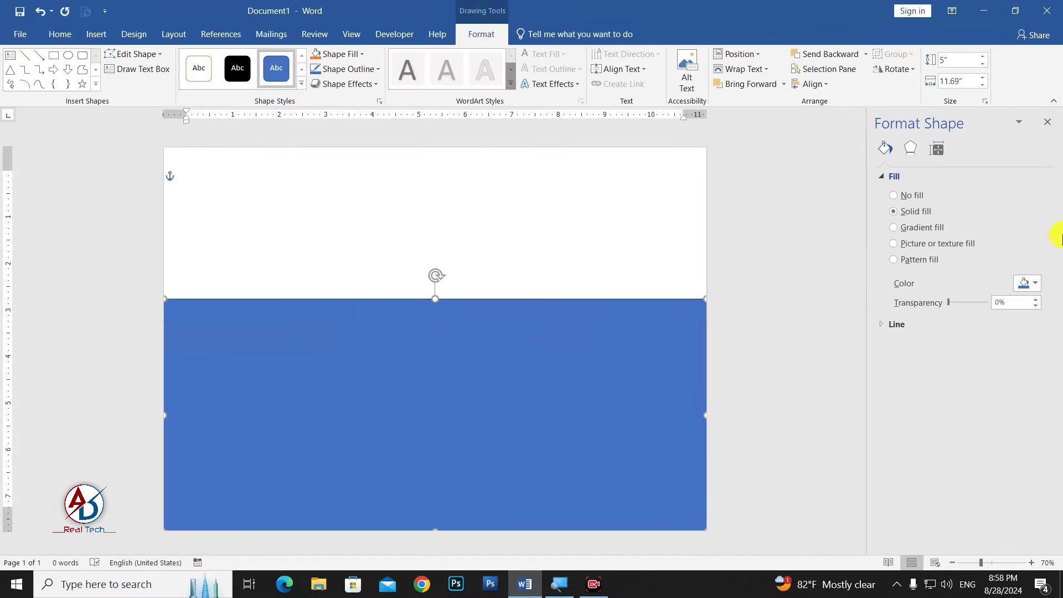